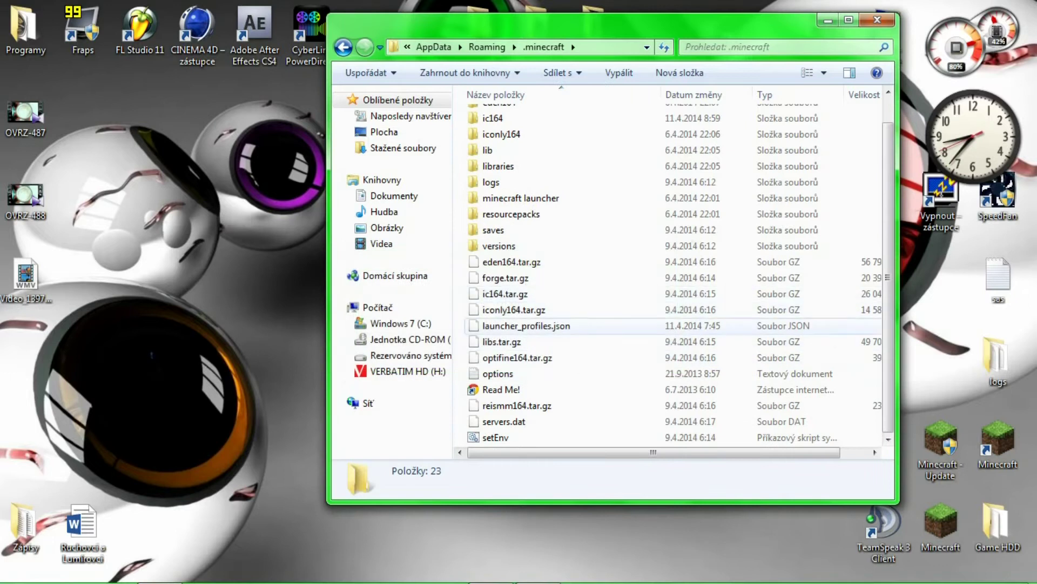
Step: Delete all contents of the .minecraft folder, skipping the folders that are in use, and close the folder window
drag(462, 440, 541, 129)
right_click(522, 135)
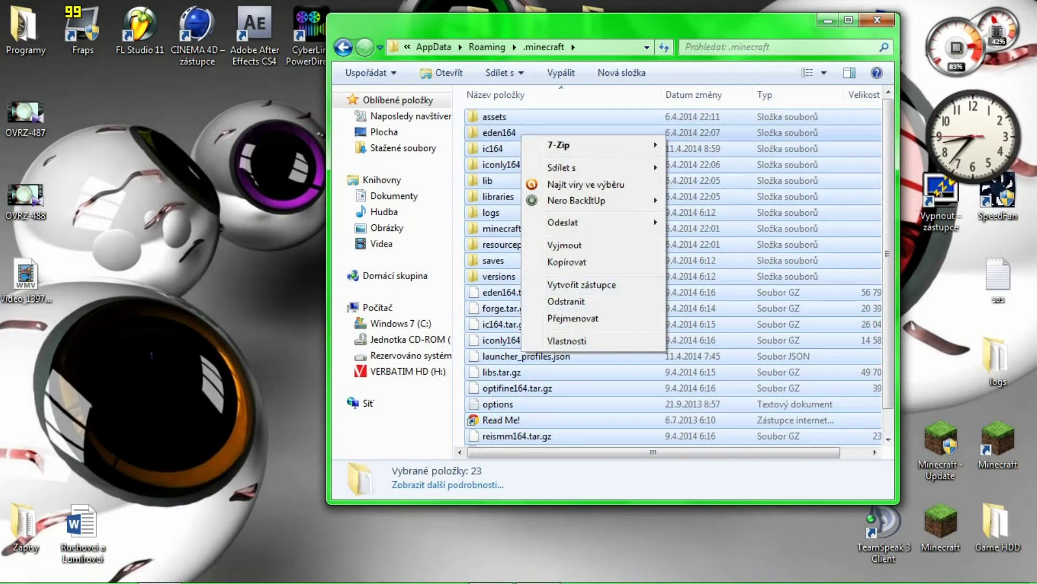
click(565, 301)
click(578, 309)
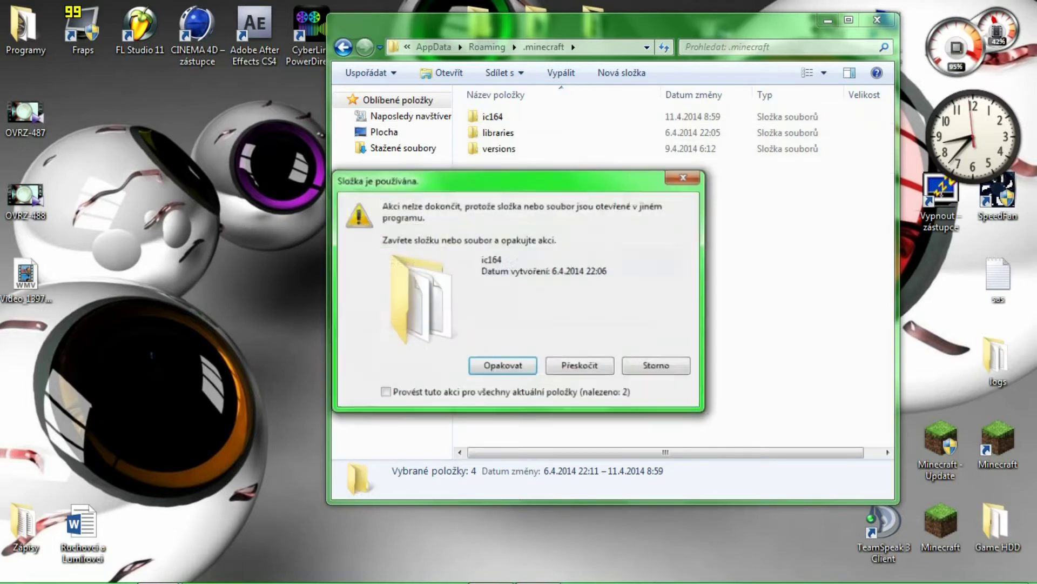
click(581, 366)
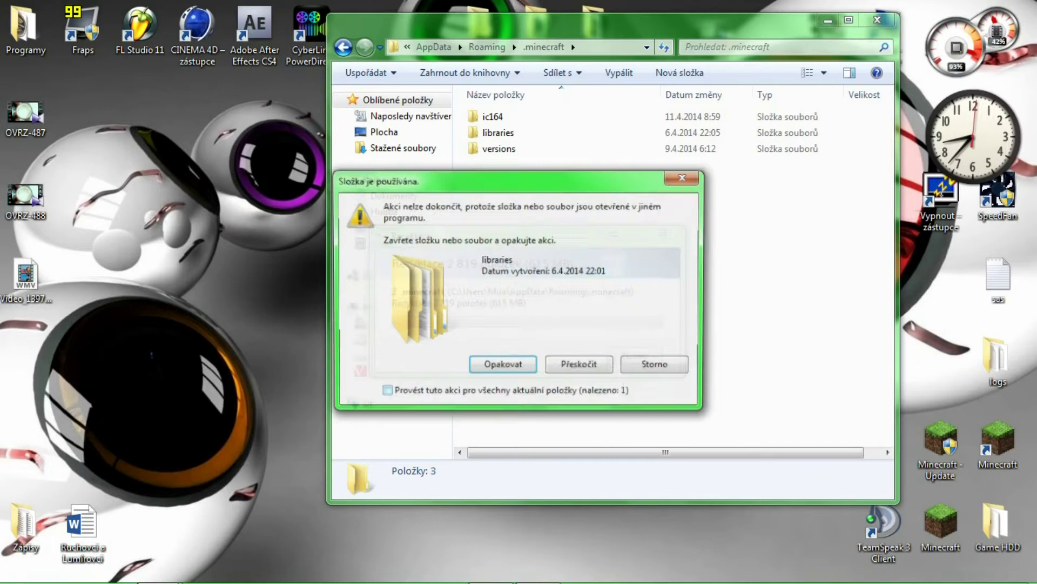
click(580, 365)
click(581, 366)
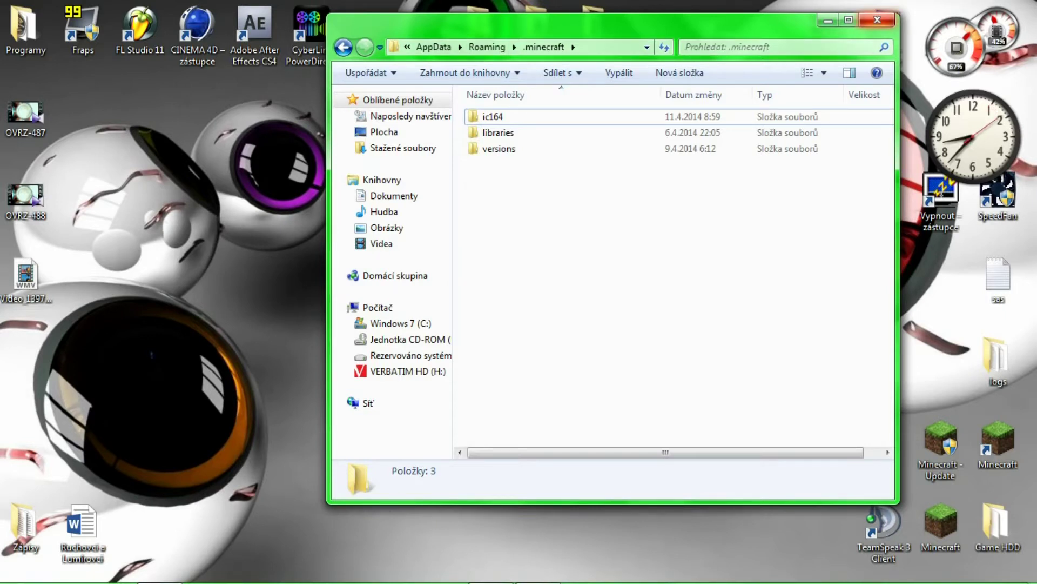
key(alt+F4)
Step: Switch to Chrome and start the limited-speed download of the Minecraft 1.6.4 Cracked [Full Installer] archive from uloz.to, entering the text from the verification image
click(491, 569)
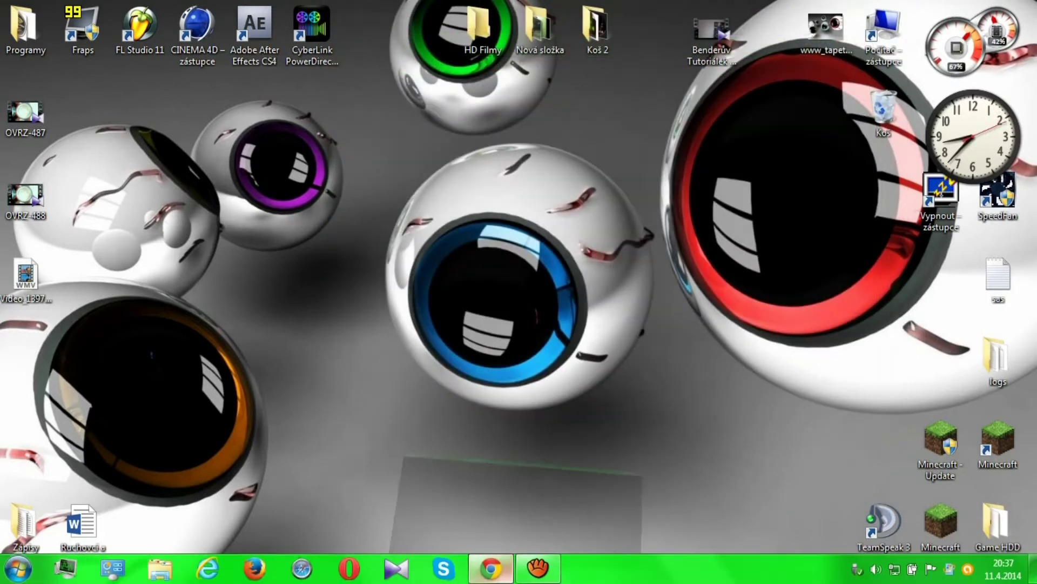
key(alt+Tab)
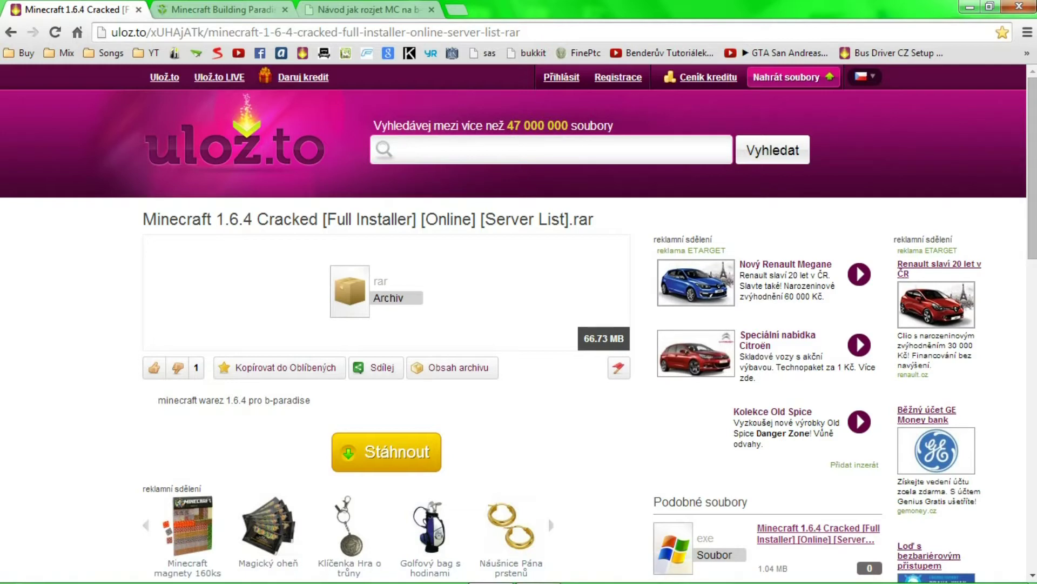
click(386, 452)
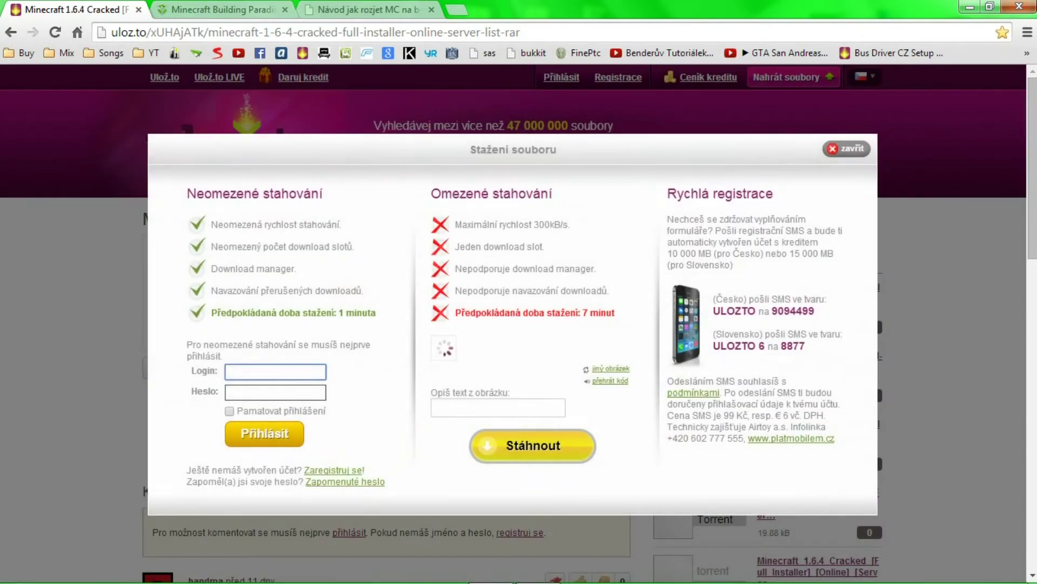
click(498, 416)
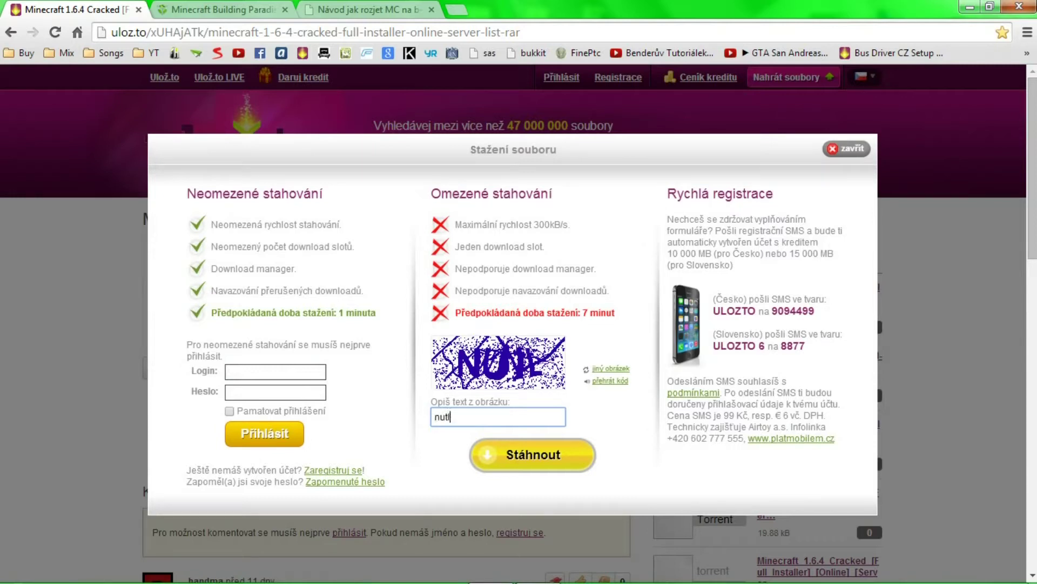
text(nutl)
key(Return)
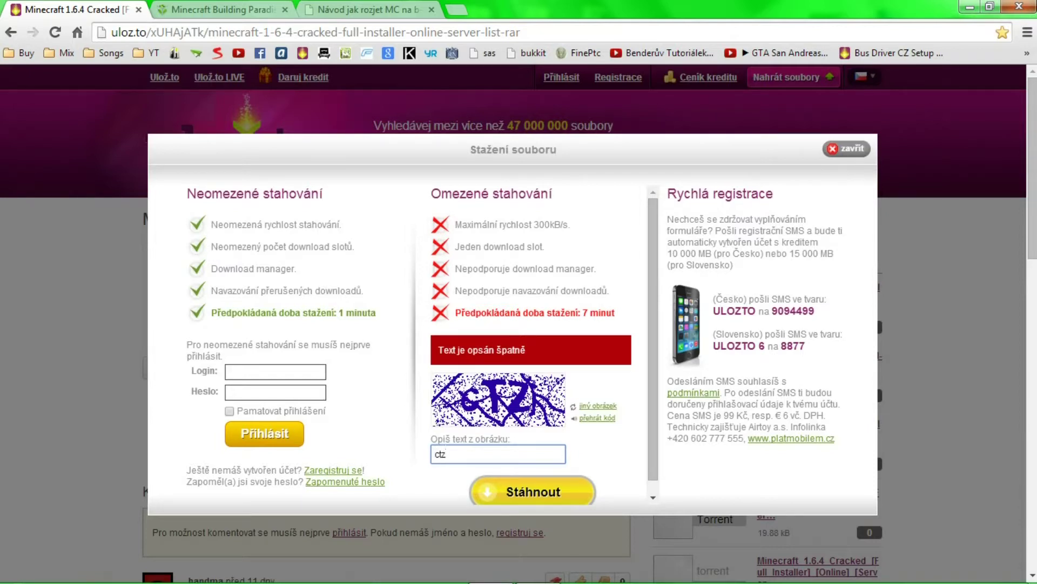
text(ctzi)
key(Return)
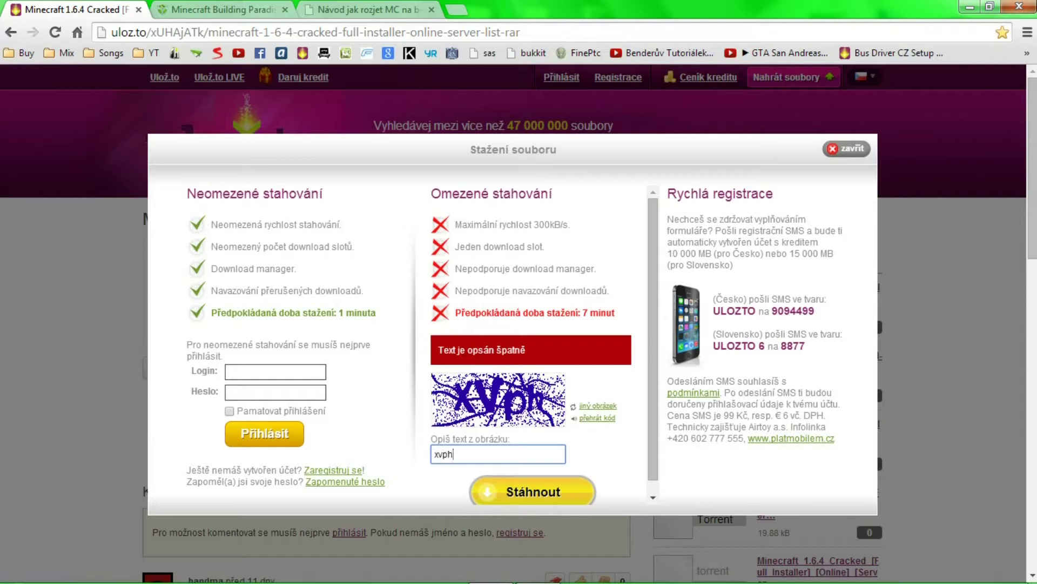
key(Return)
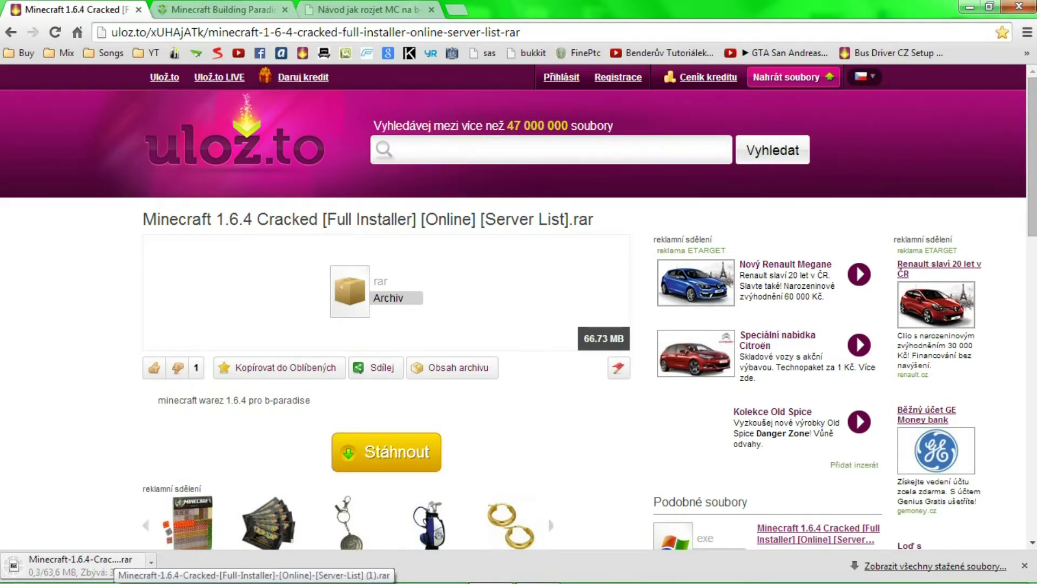
Step: Check the archive's progress in the browser's download list, then close the list and minimize the browser
key(ctrl+j)
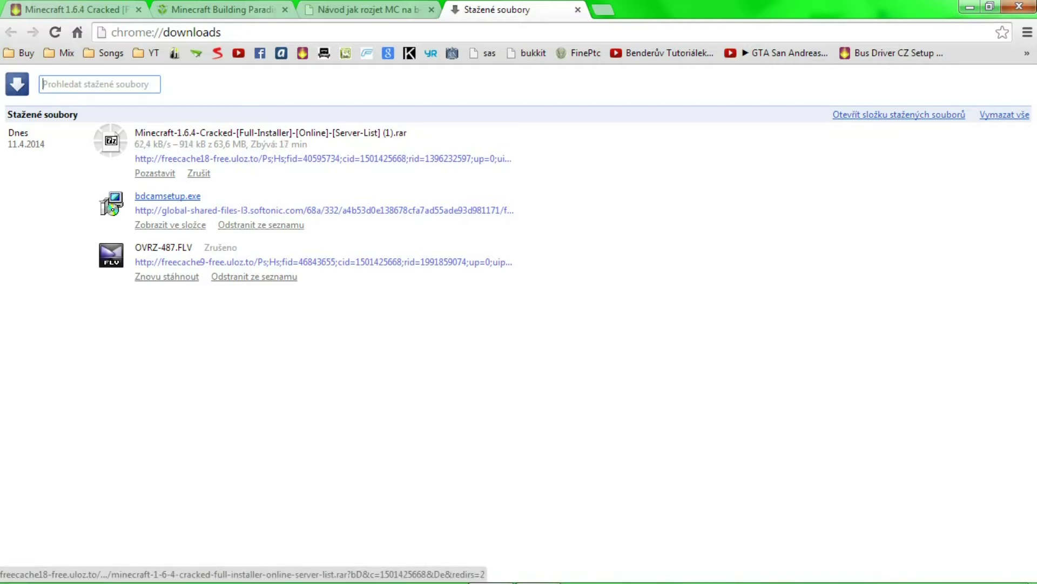
key(ctrl+w)
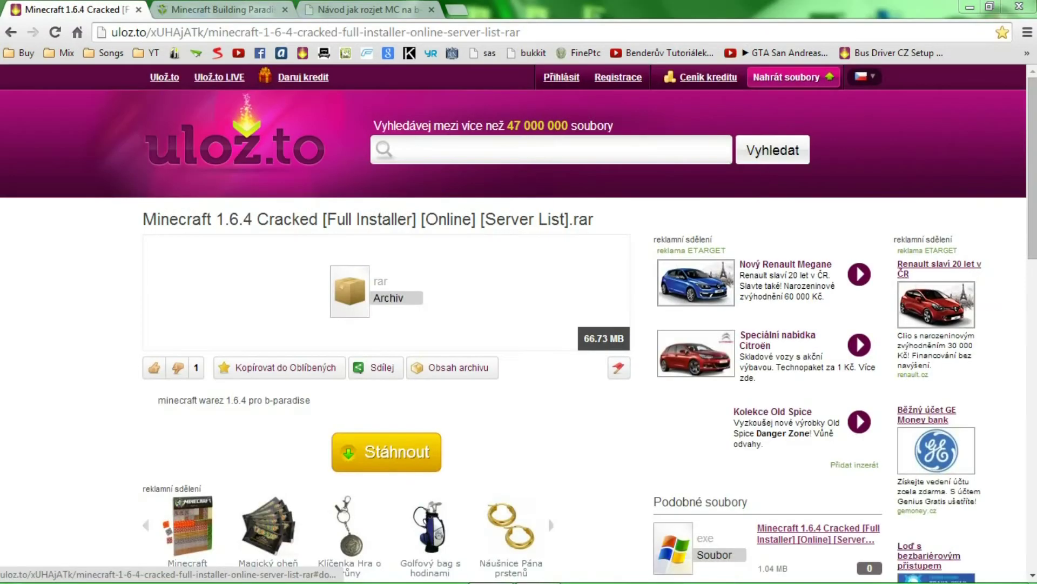
click(970, 6)
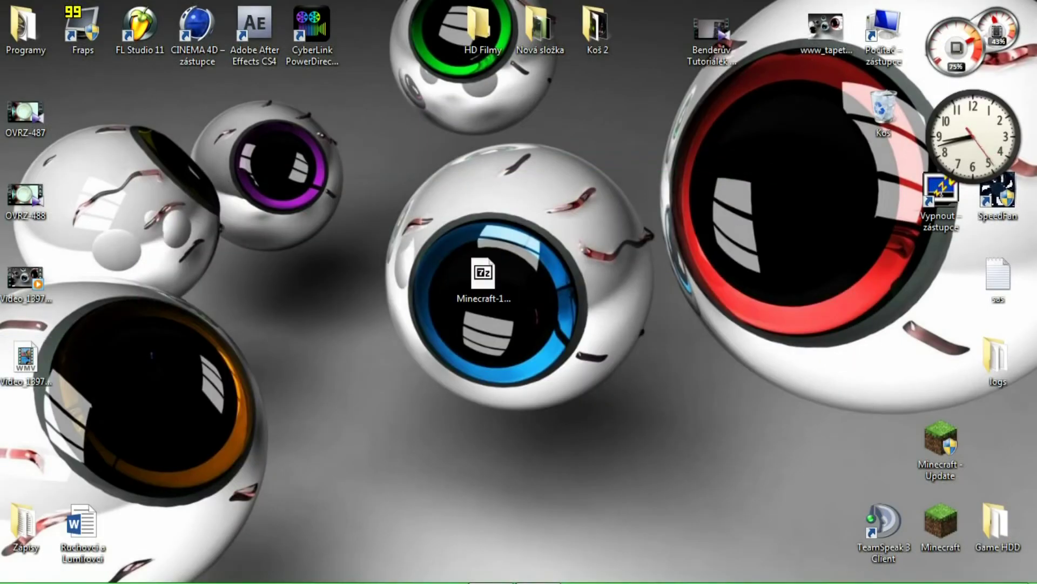
Step: Open the downloaded Minecraft 1.6.4 archive on the desktop and run Minecraft 1.6.4.exe from the folder inside it
click(484, 275)
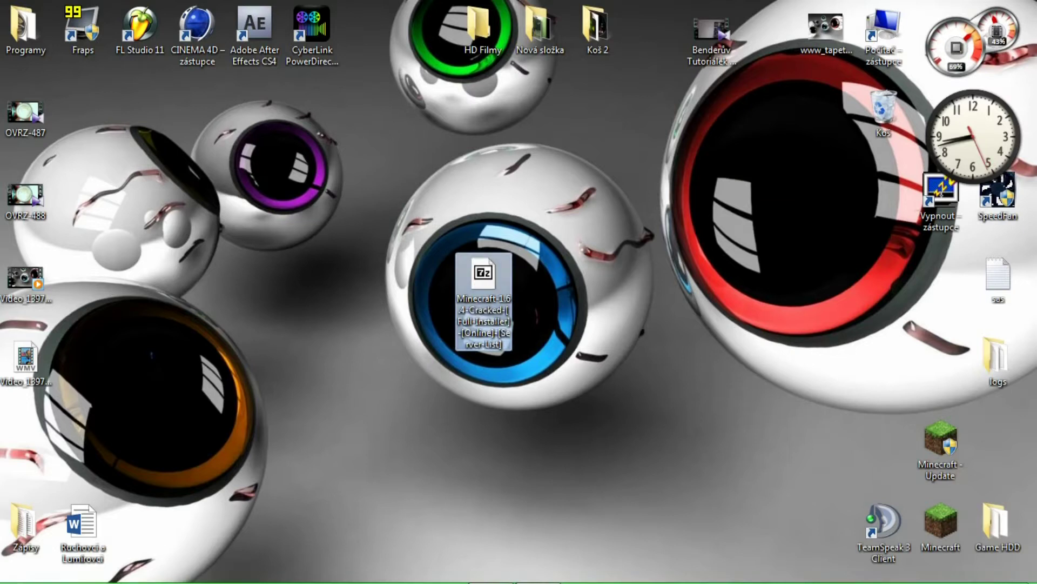
double_click(483, 275)
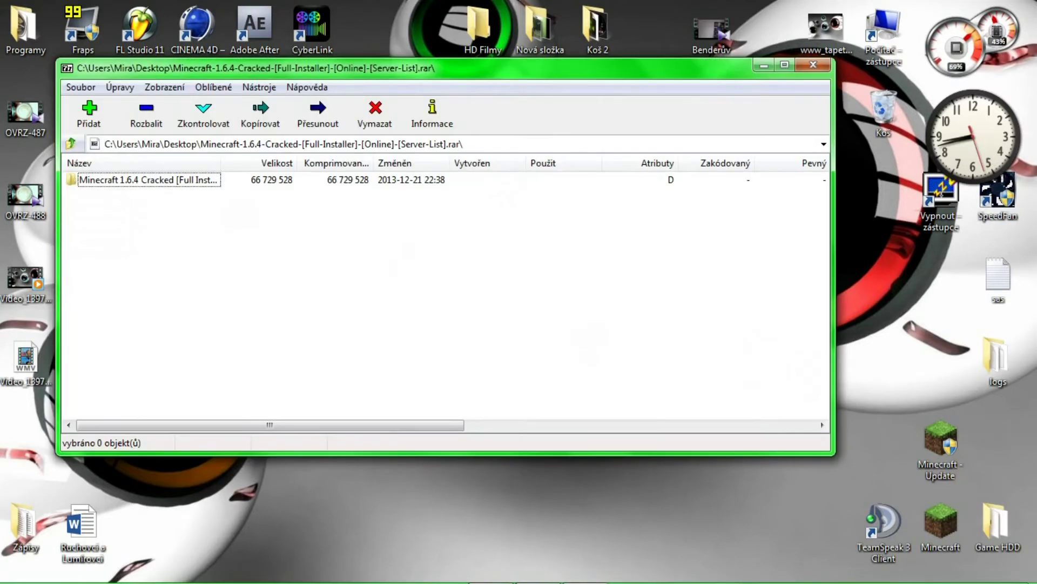
double_click(149, 180)
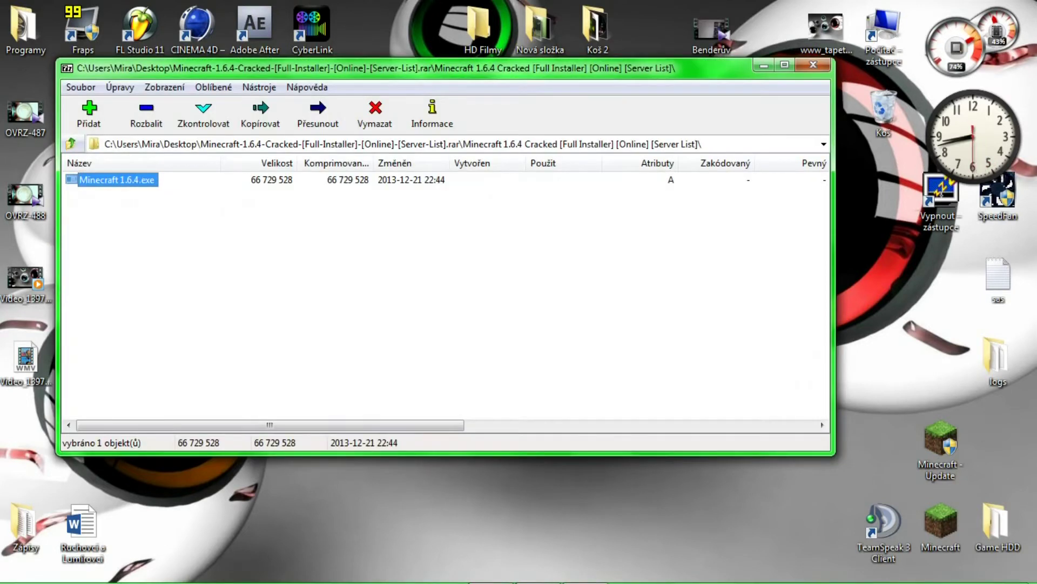
key(Return)
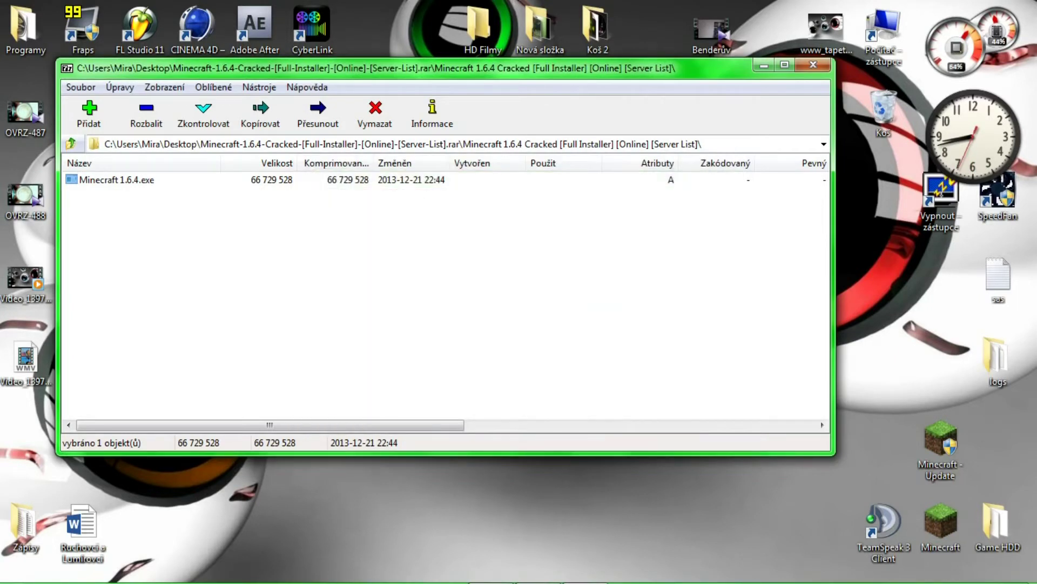
click(116, 180)
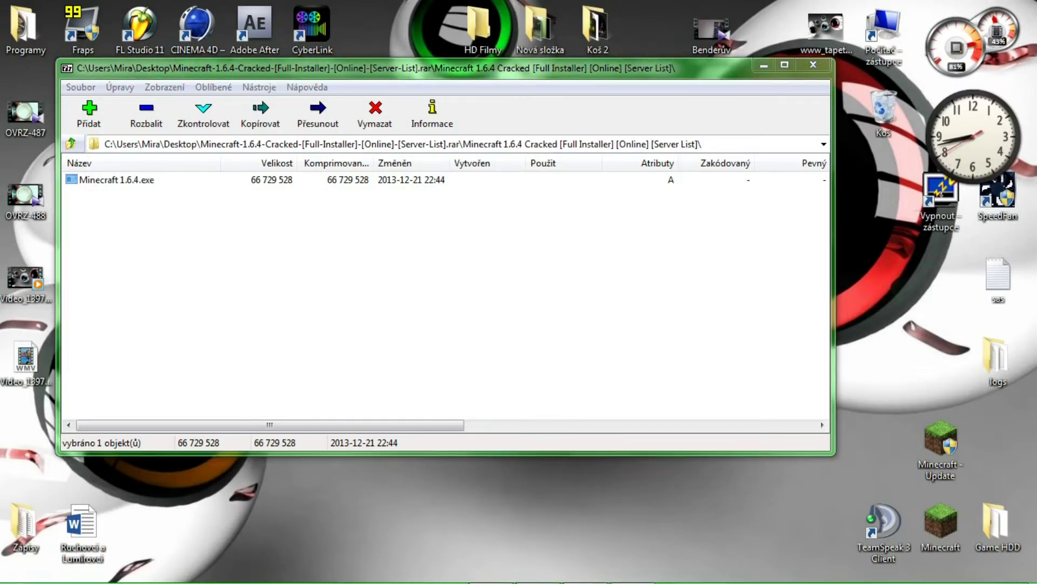
Step: Install Minecraft 1.6.4 to the default .minecraft folder, finish setup with Launch Minecraft enabled, and close the archive window
key(Return)
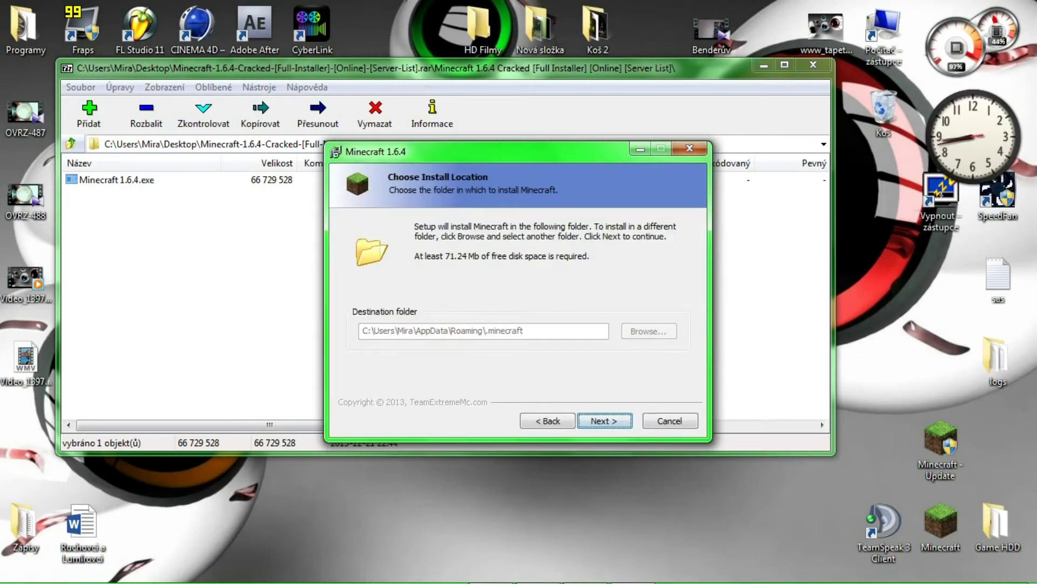
key(Return)
key(Return)
key(Return)
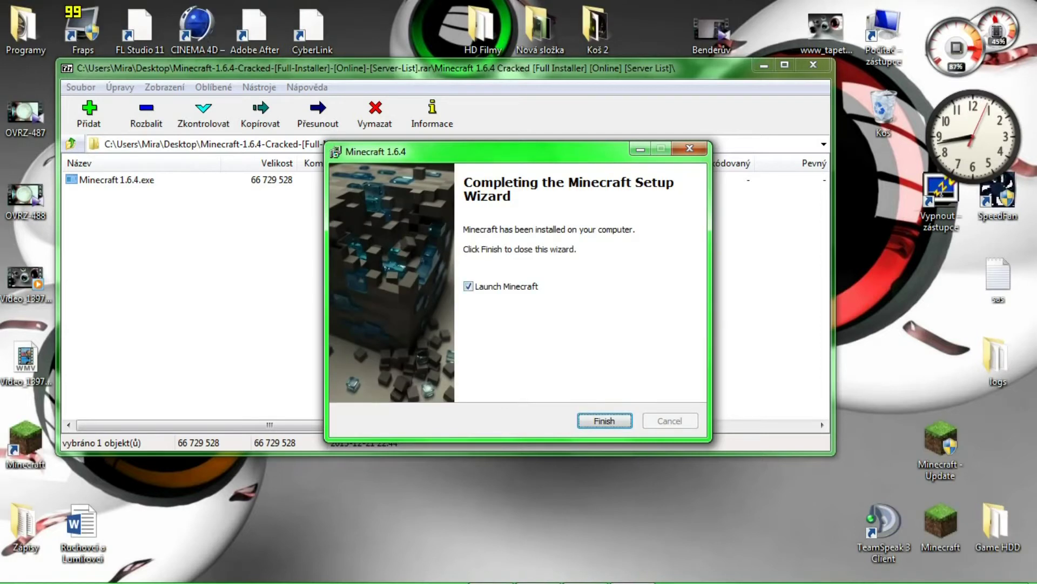
click(604, 420)
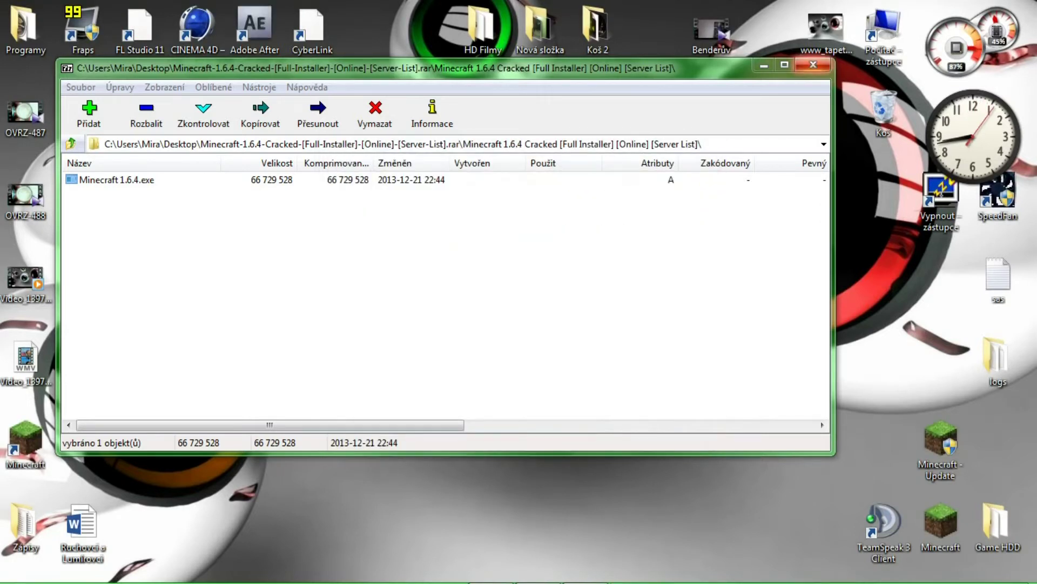
click(813, 64)
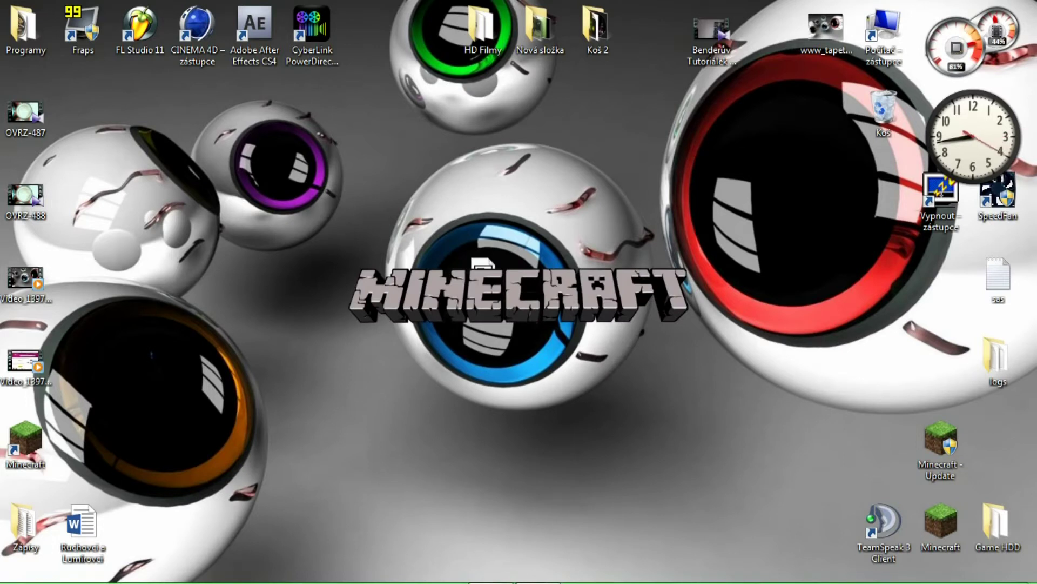
mouse_move(470, 583)
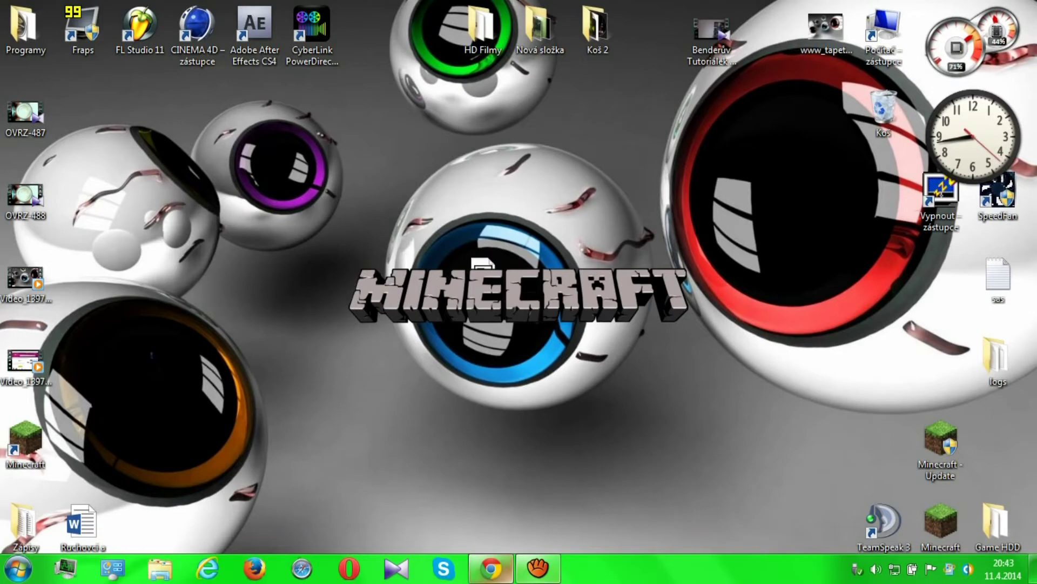
click(537, 568)
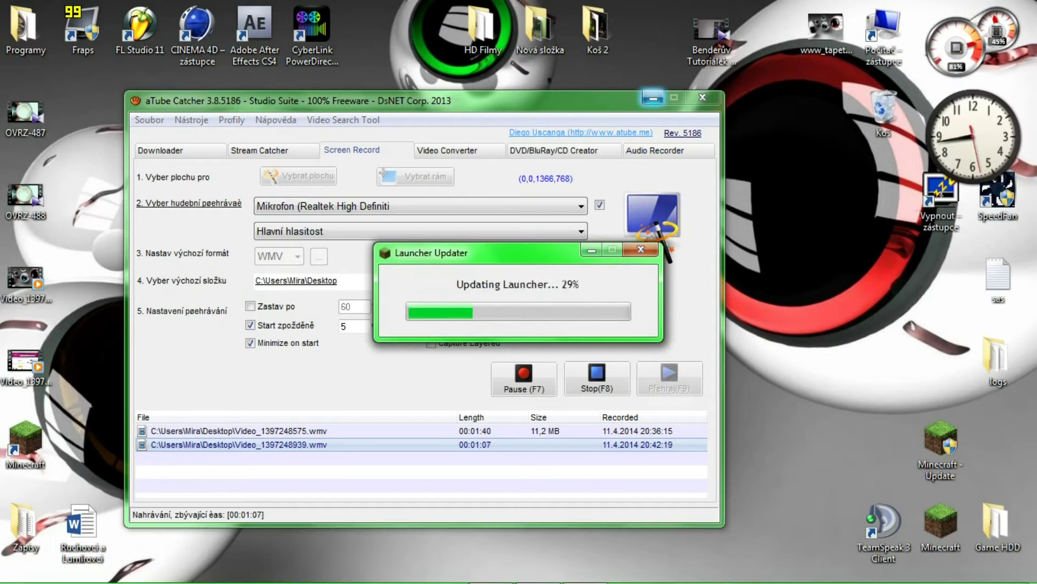
click(652, 97)
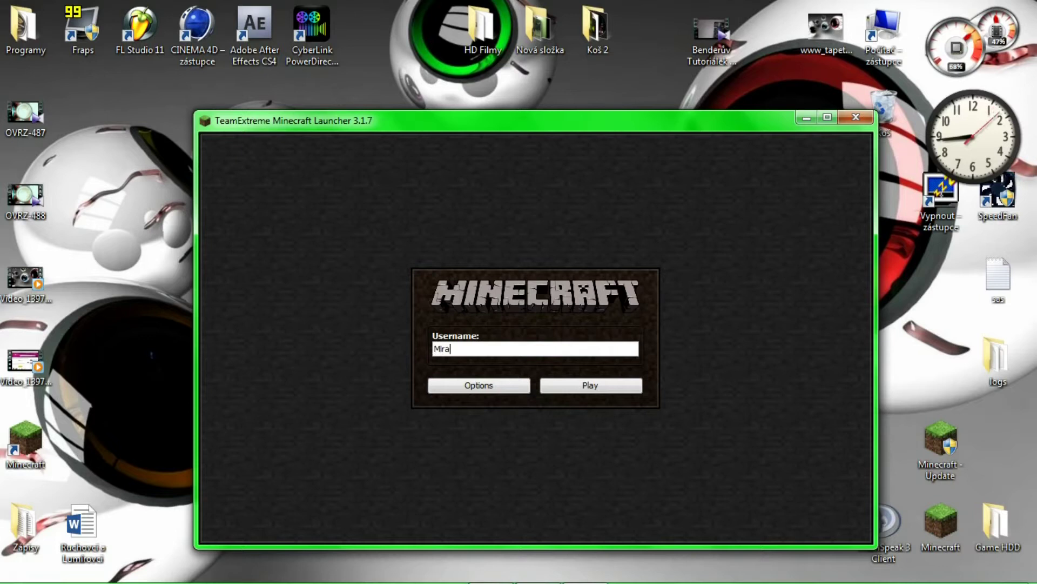
Step: Log in to the TeamExtreme Minecraft Launcher with the player's username
text(a)
key(Return)
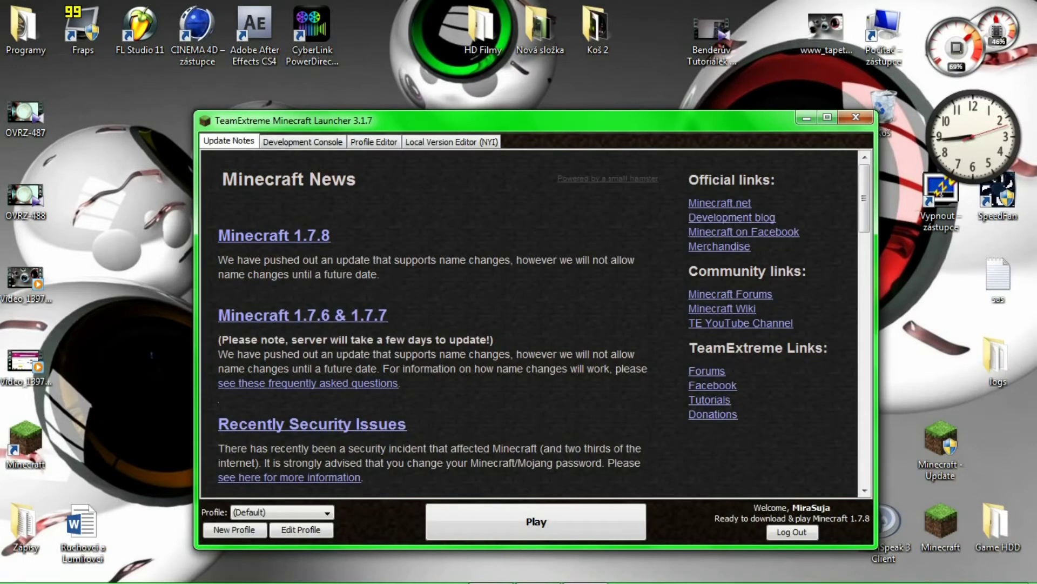
Step: Set the (Default) profile to use version release 1.6.4, save the profile and close the launcher
click(282, 511)
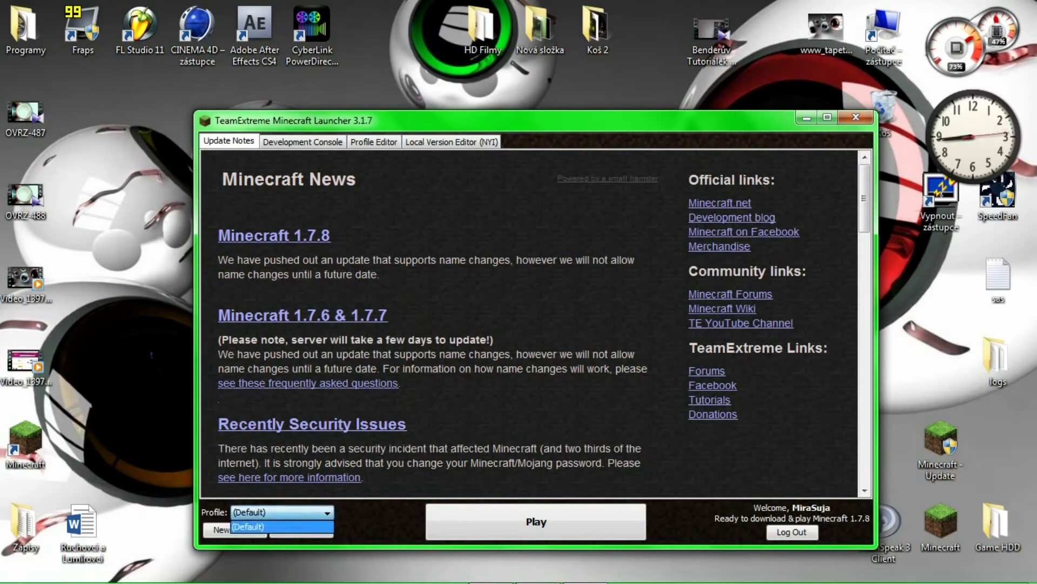
key(Escape)
click(300, 529)
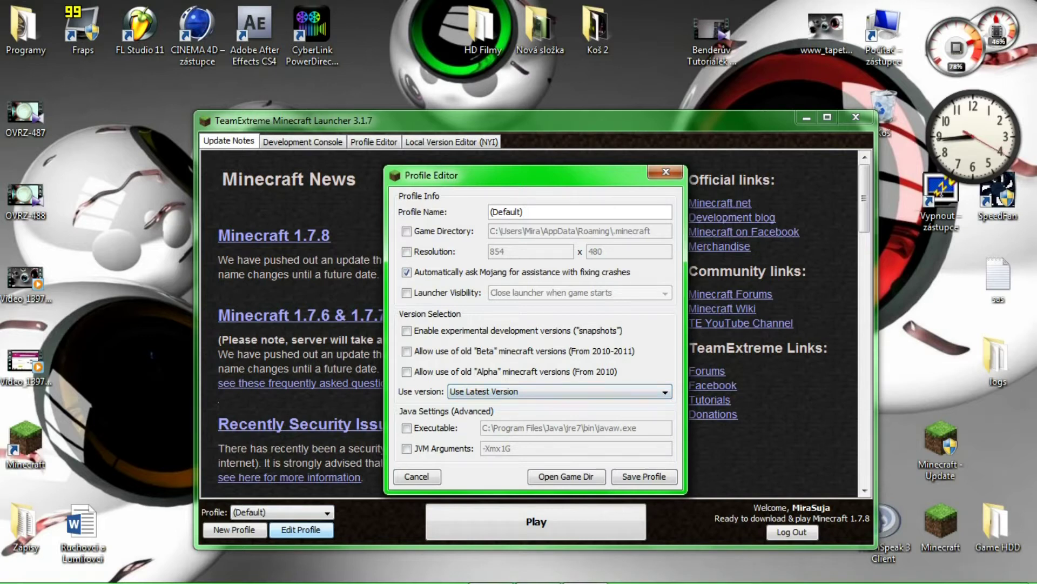
click(559, 391)
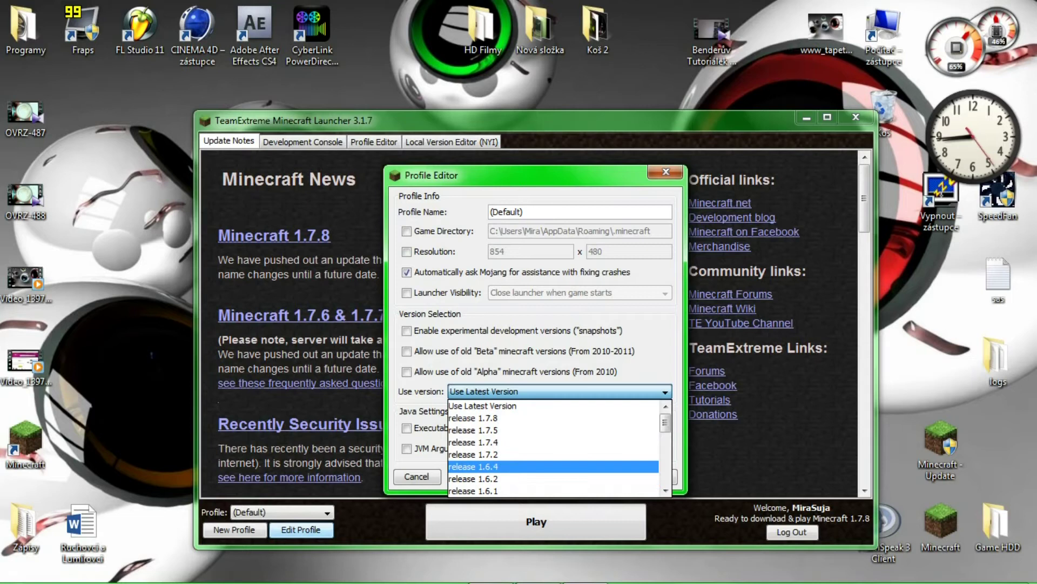
click(473, 465)
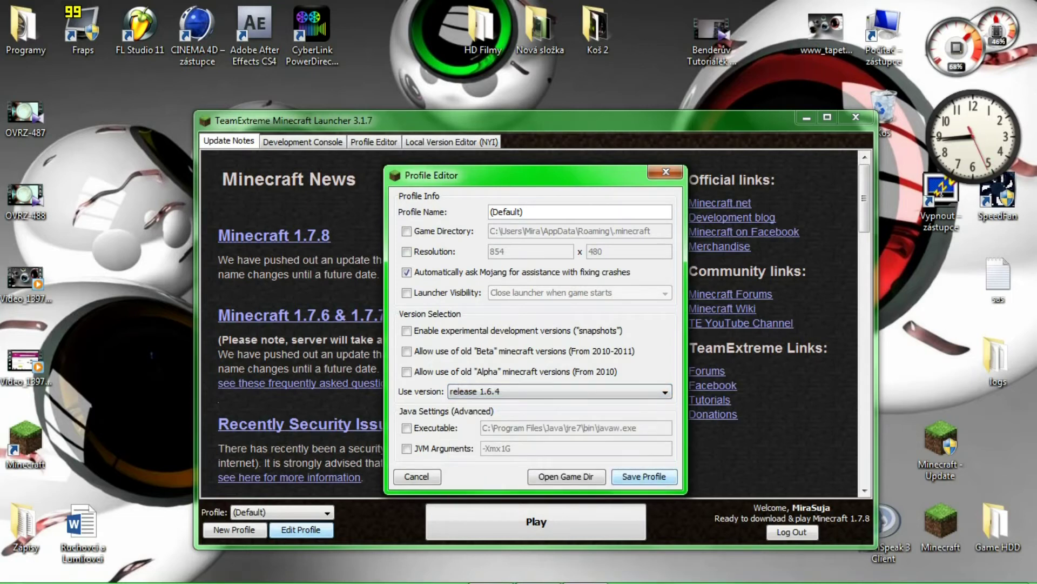
click(644, 476)
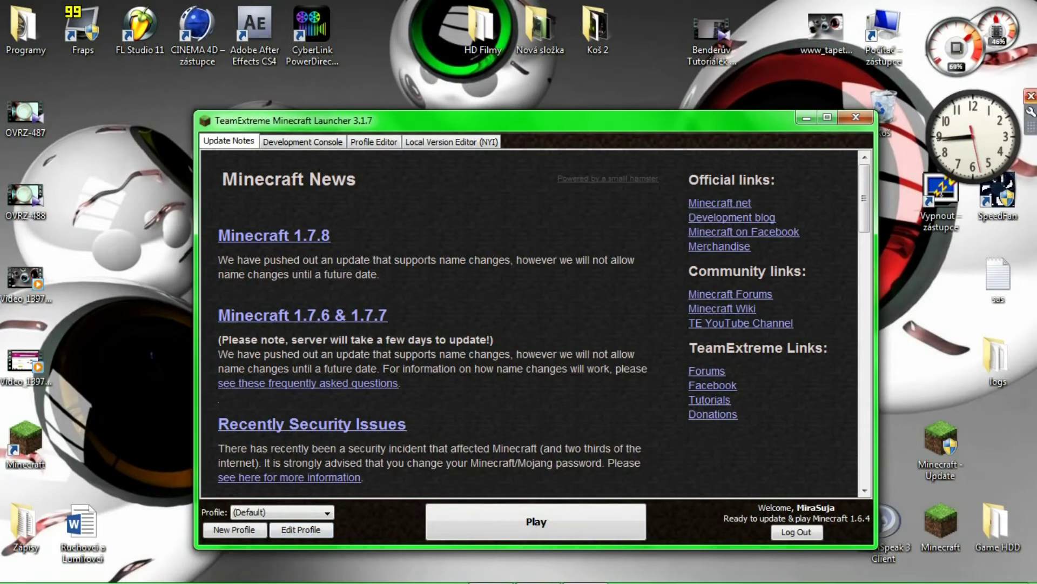
click(855, 117)
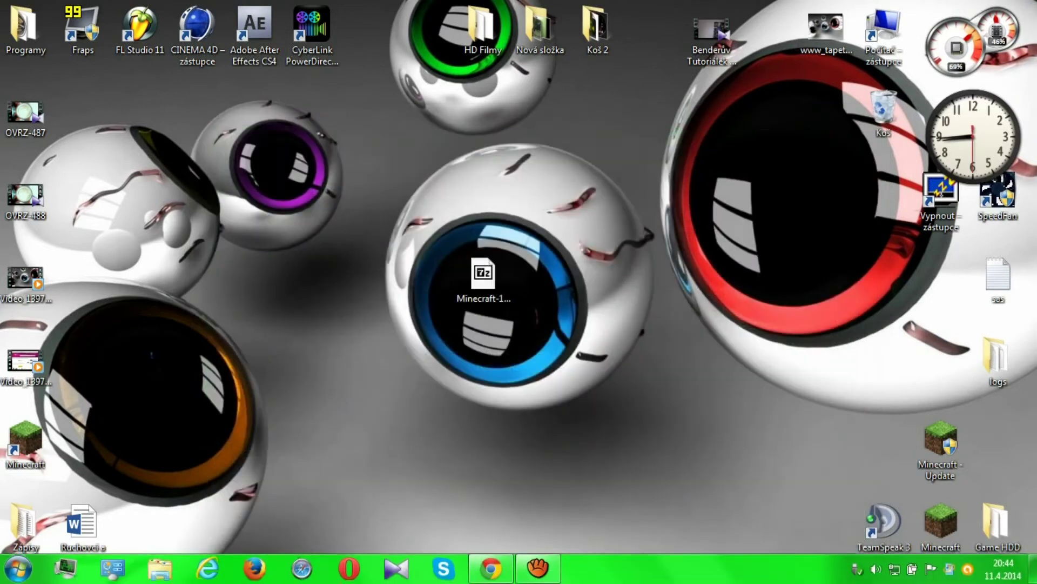
click(491, 569)
click(490, 568)
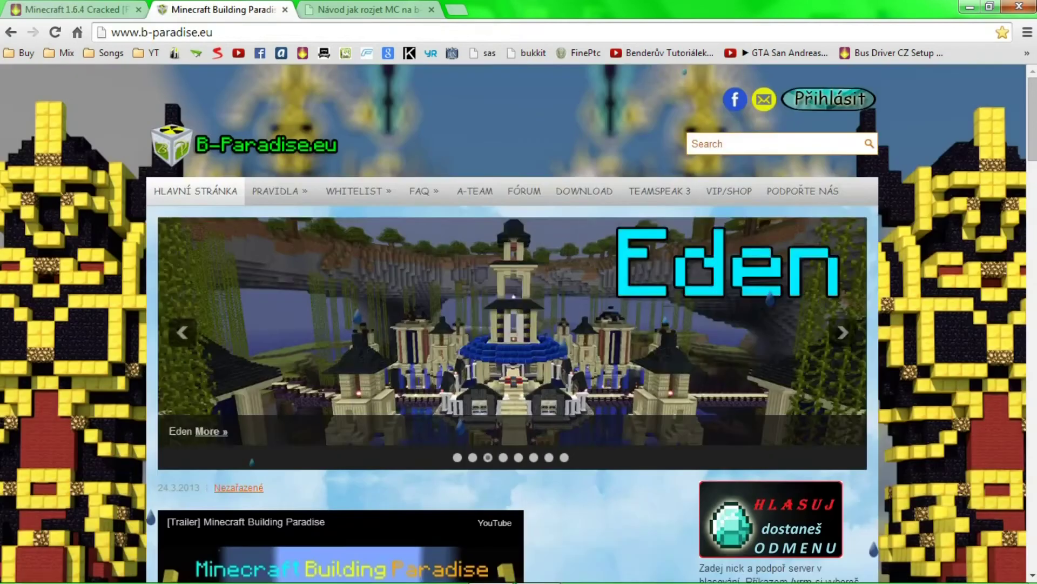
click(227, 9)
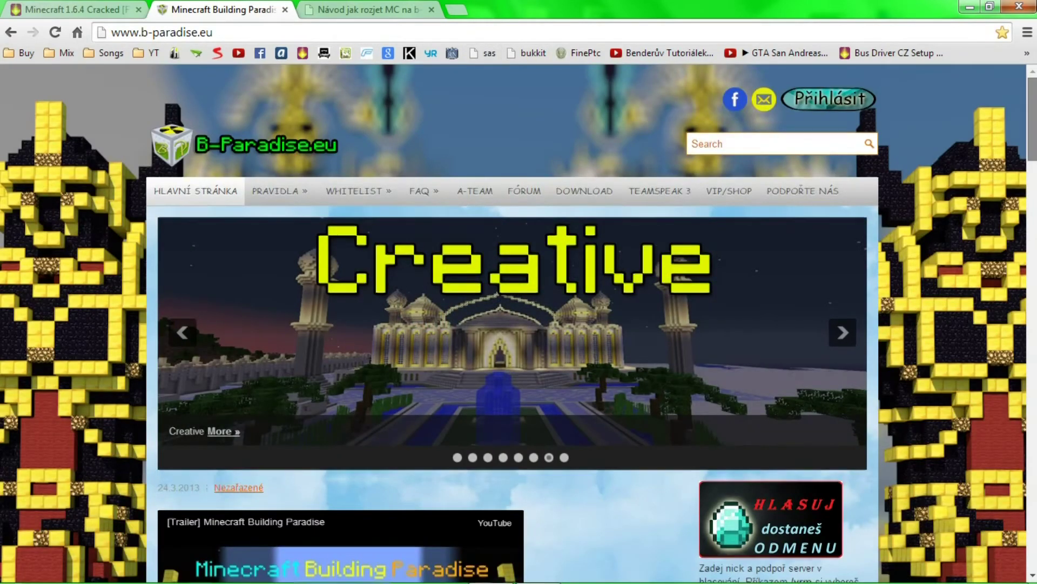
Step: Find the IC2-S2 server in the B-Paradise home page's server list and open its page
scroll(512, 325, down, 15)
scroll(512, 324, down, 4)
scroll(513, 324, up, 7)
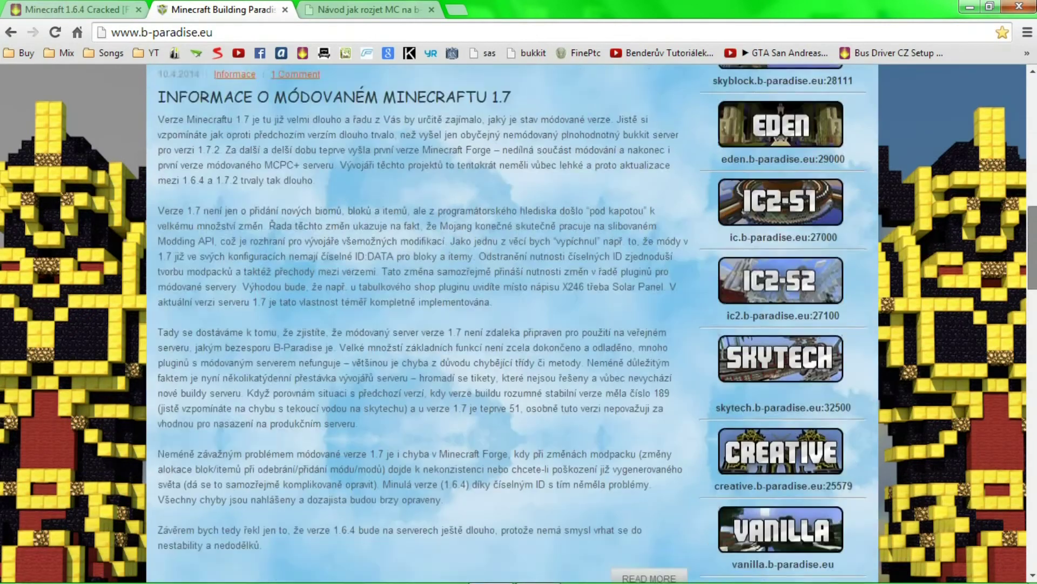
key(F5)
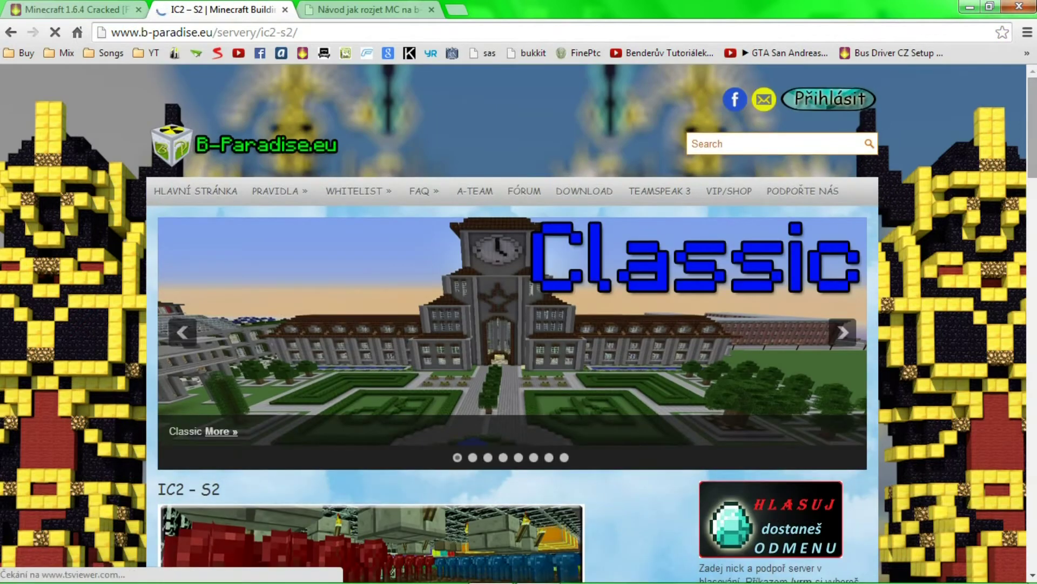
Step: Download the IC² installer from the installation instructions on the IC2-S2 server page
scroll(513, 324, down, 4)
scroll(512, 324, down, 9)
scroll(512, 324, up, 2)
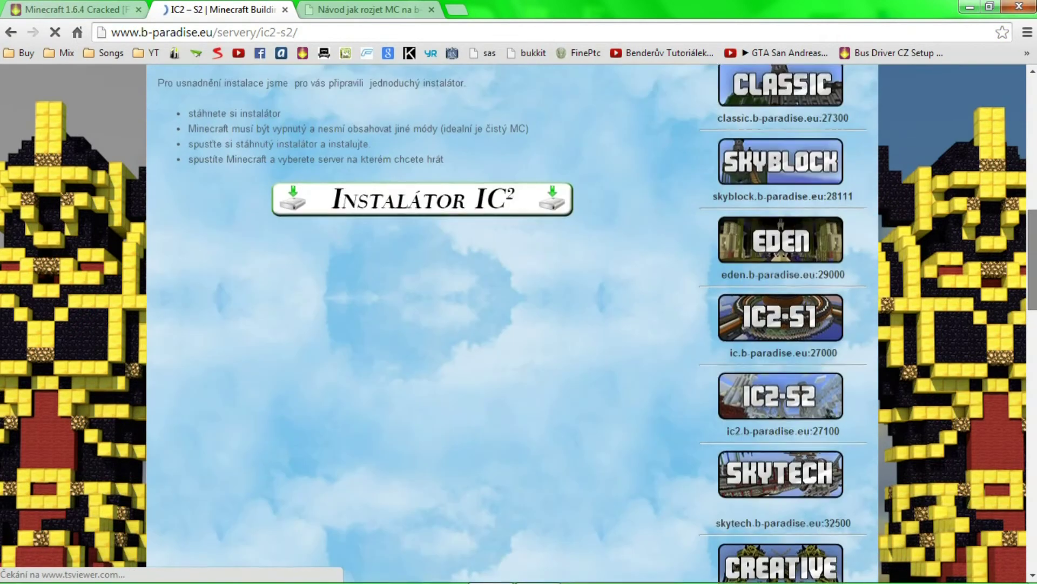
click(421, 254)
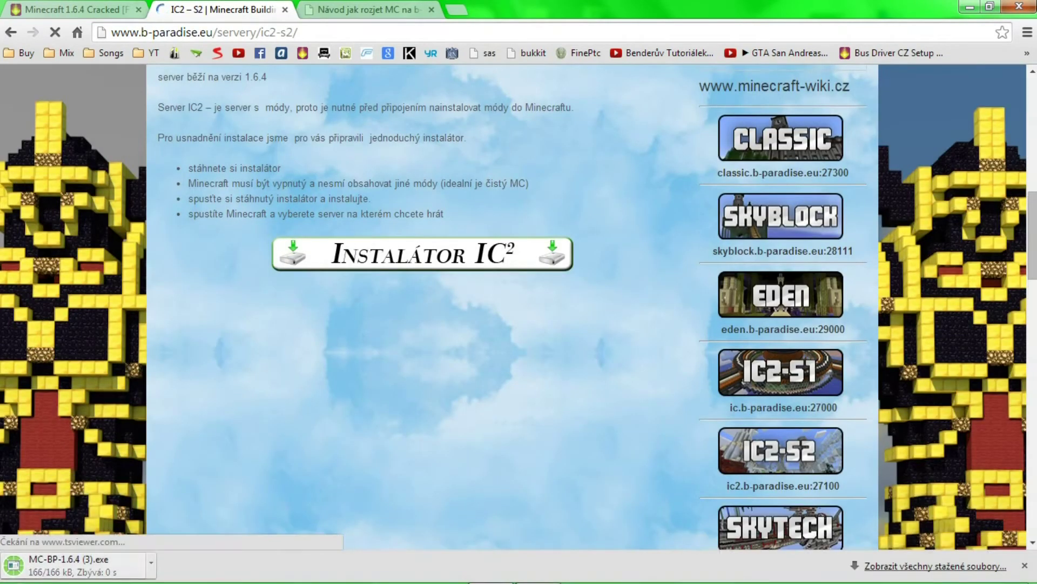
scroll(514, 308, up, 7)
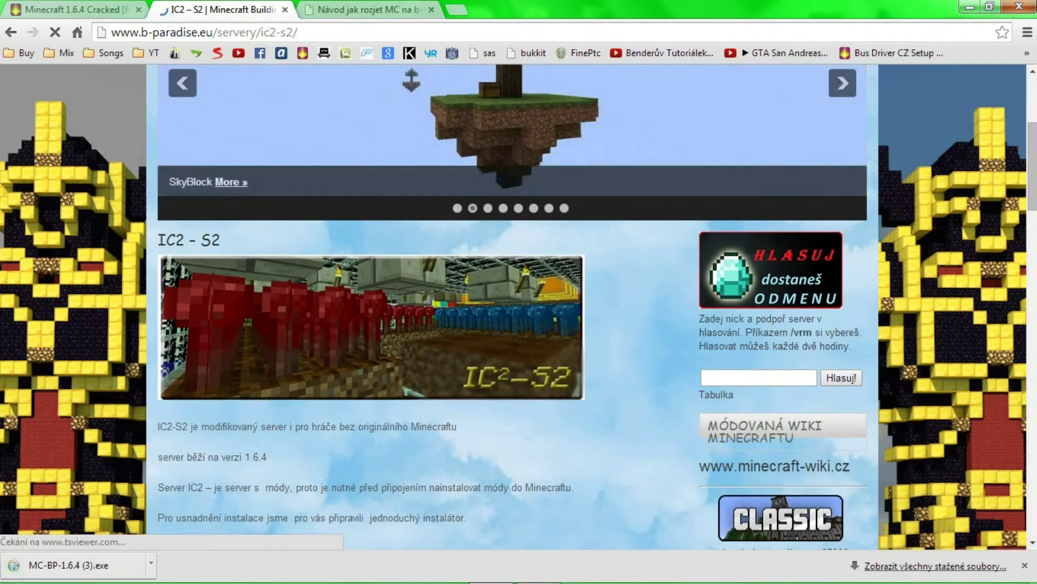
Step: Run the downloaded MC-BP-1.6.4 (3).exe from the browser's download list and accept the MC BP-Modpack 1.6.4 licence agreement
key(ctrl+j)
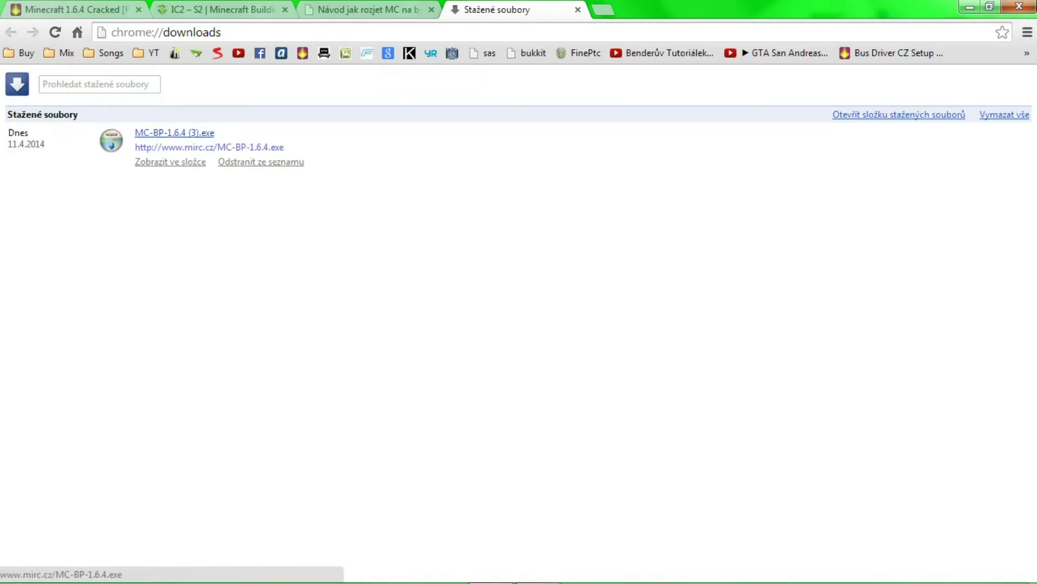
click(174, 133)
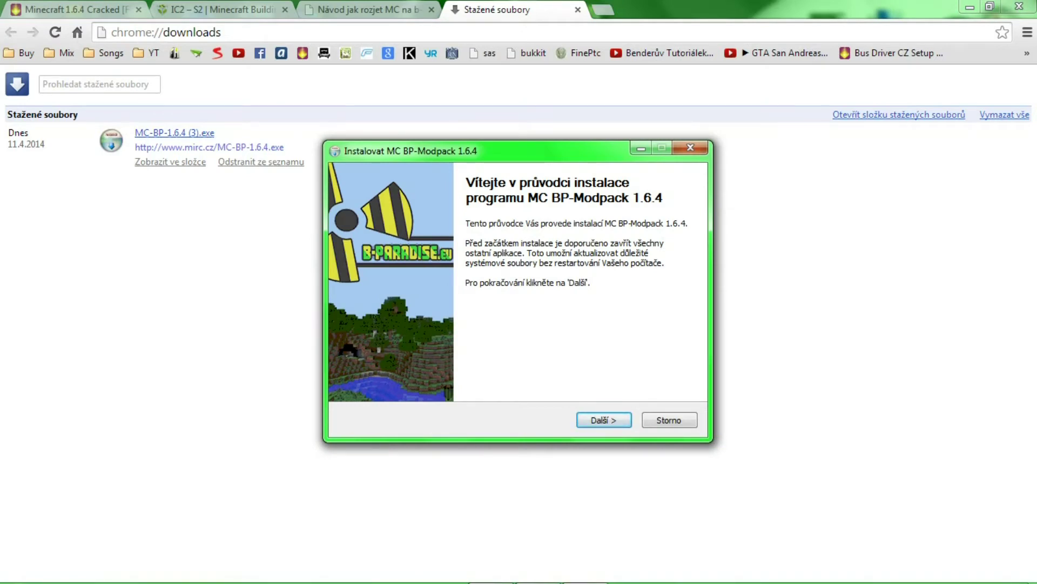
key(Return)
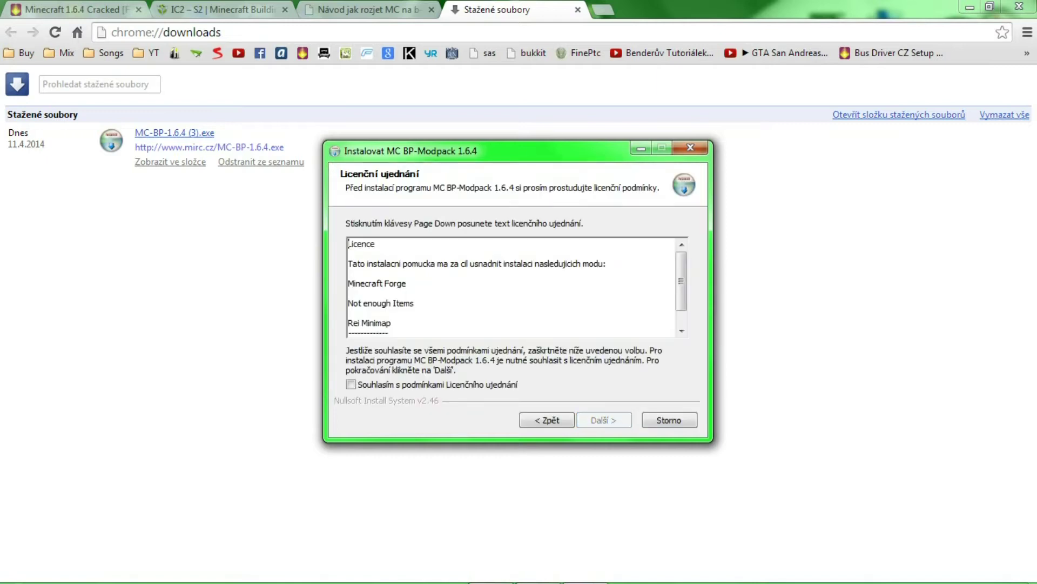
click(351, 384)
key(Return)
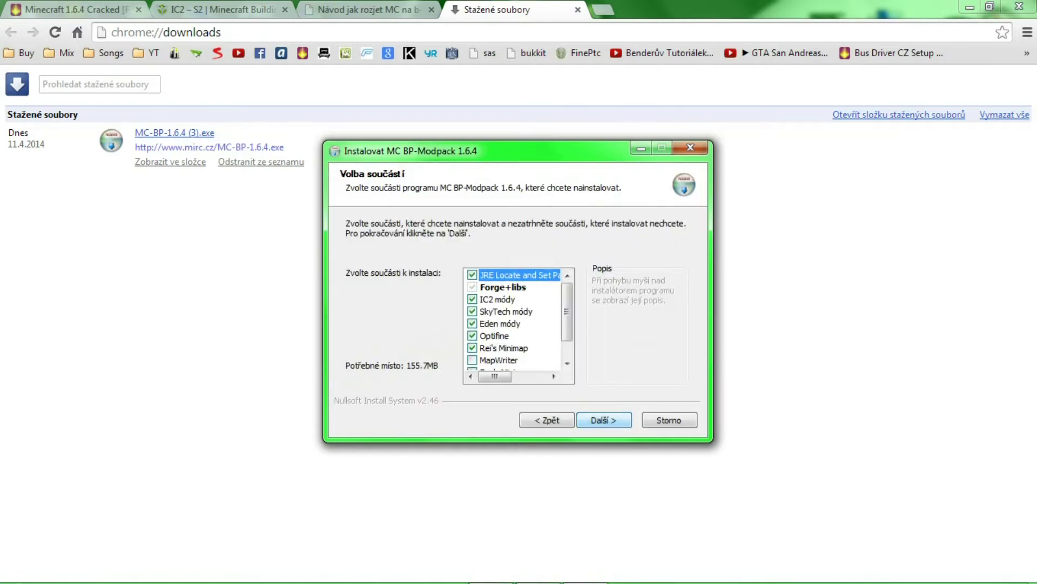
Step: Start installing MC BP-Modpack 1.6.4 with the preselected components to the default .minecraft folder, and return to the IC2-S2 page
scroll(502, 323, down, 1)
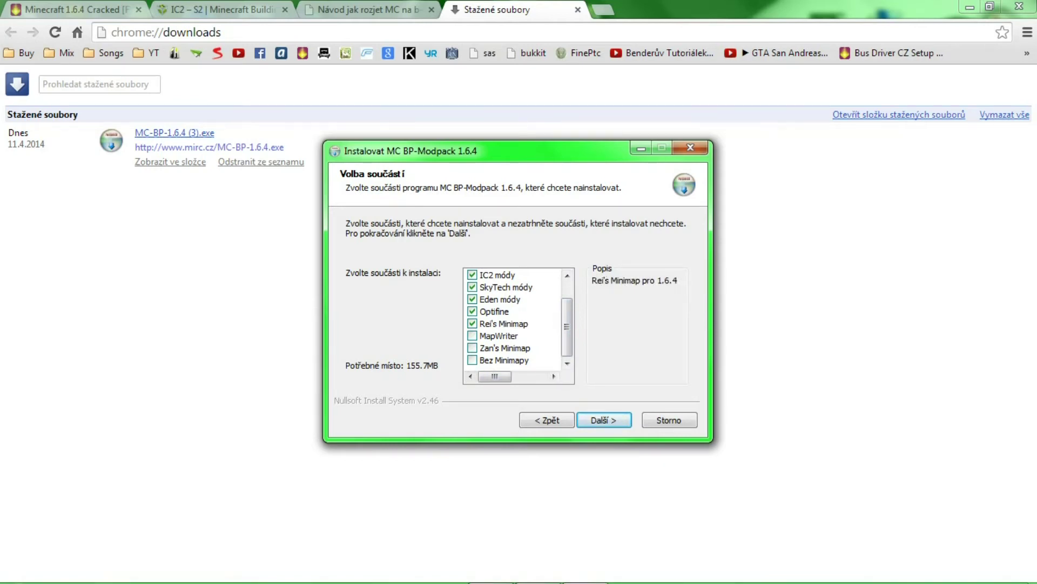
key(Return)
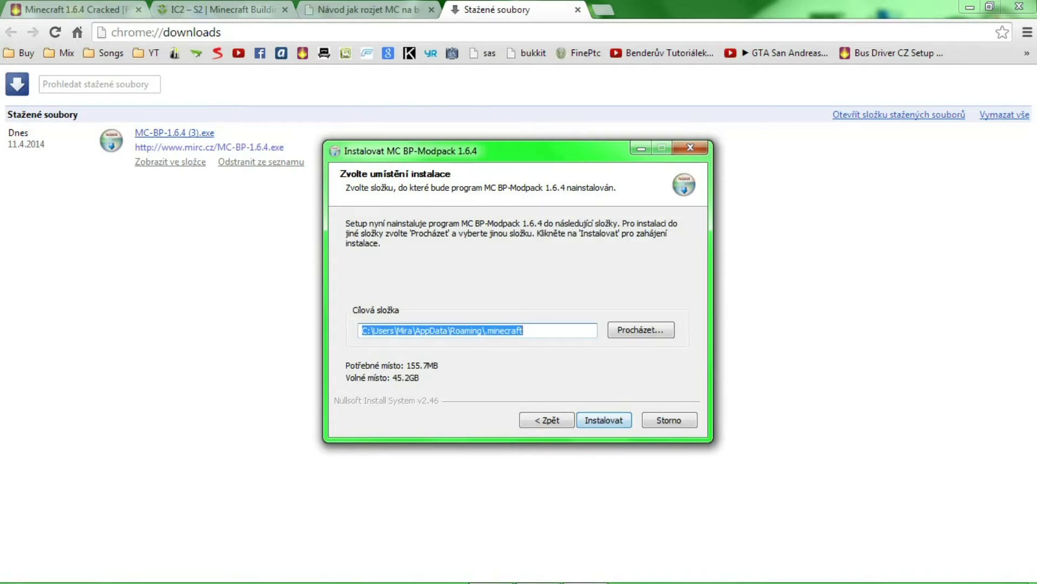
key(Return)
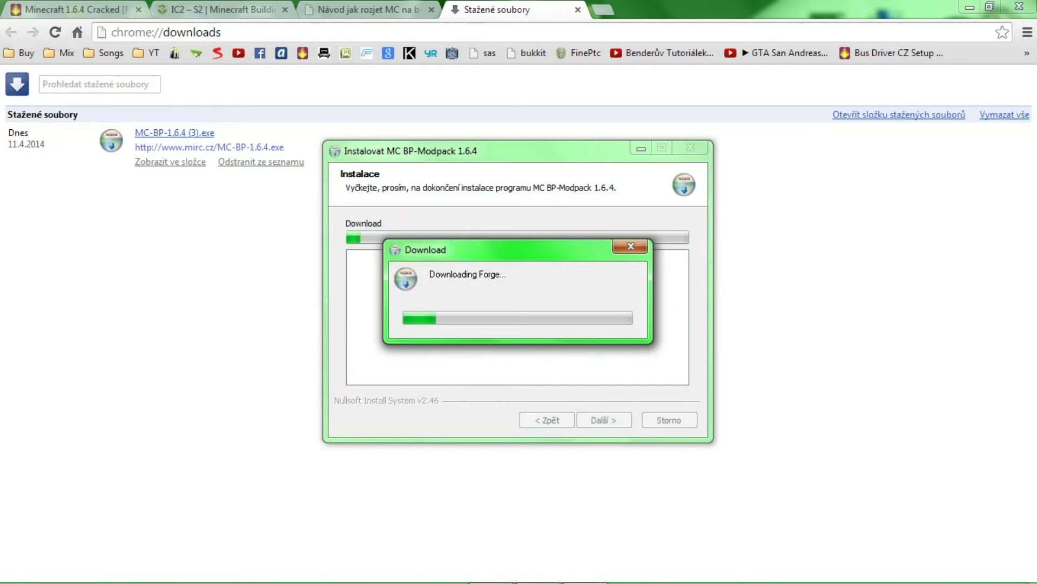
click(233, 10)
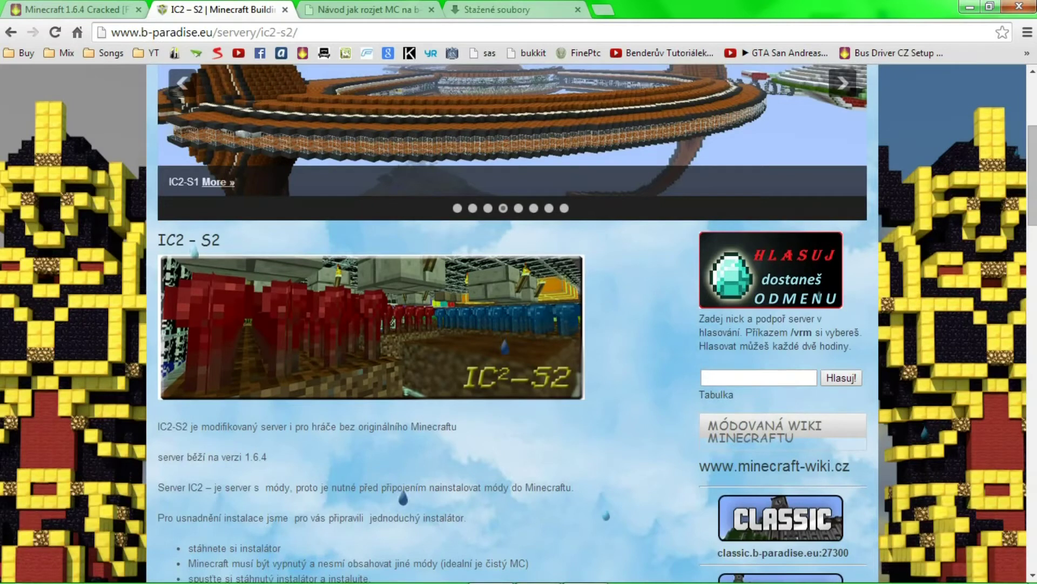